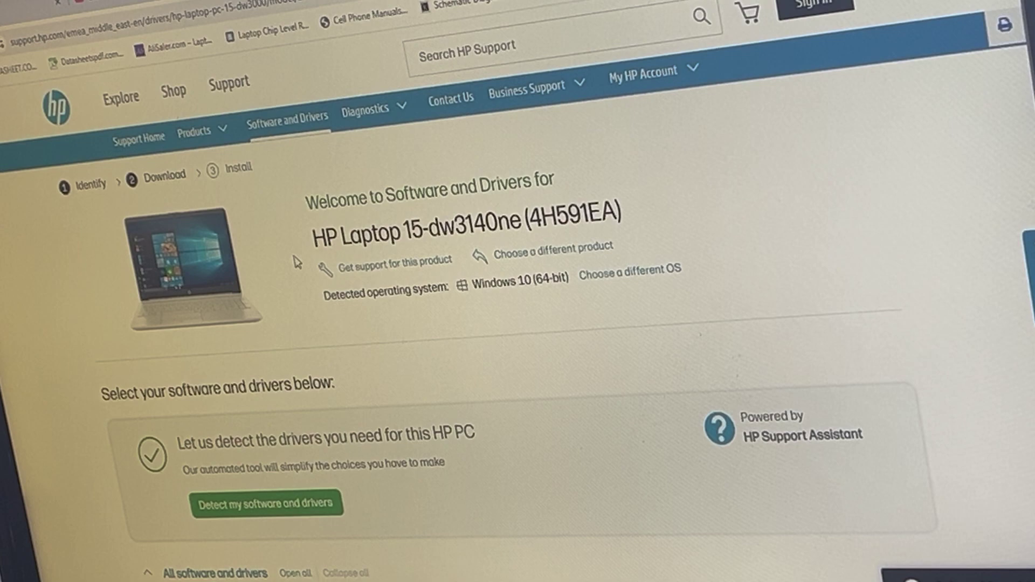
{"action": "scroll", "coordinate": [317, 305], "scroll_direction": "down", "scroll_amount": 5}
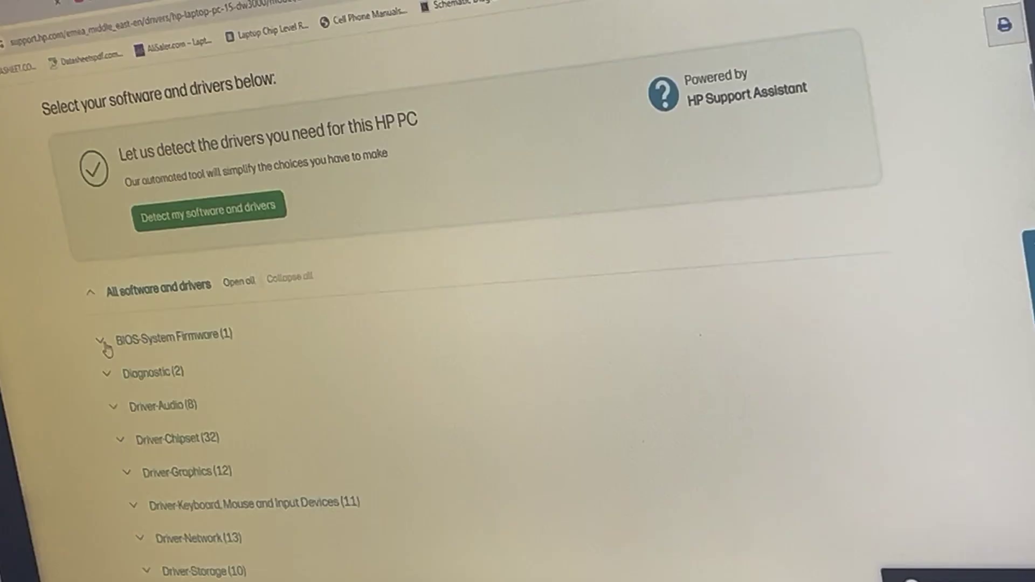
Download the HP Notebook System BIOS Update F.68 (Intel Processors) from BIOS-System Firmware
{"action": "left_click", "coordinate": [123, 343]}
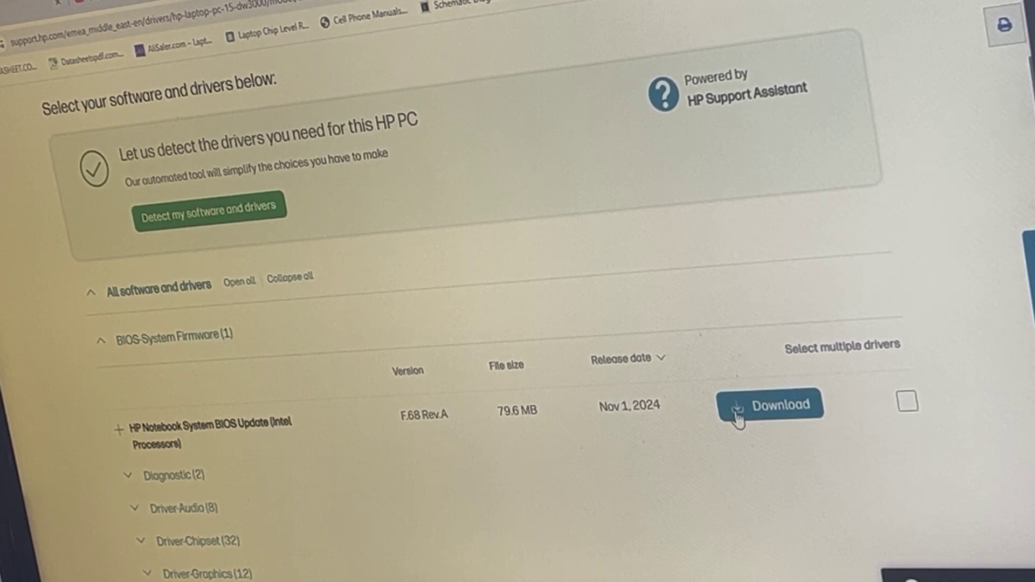
{"action": "left_click", "coordinate": [768, 406]}
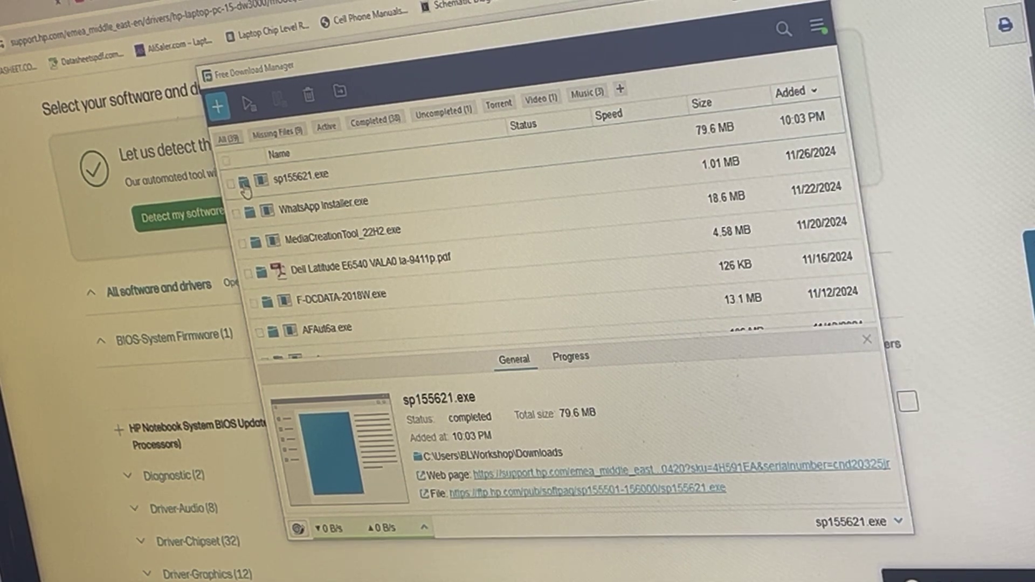
Show sp155621.exe in the Downloads folder and launch the package
{"action": "left_click", "coordinate": [243, 190]}
{"action": "double_click", "coordinate": [225, 277]}
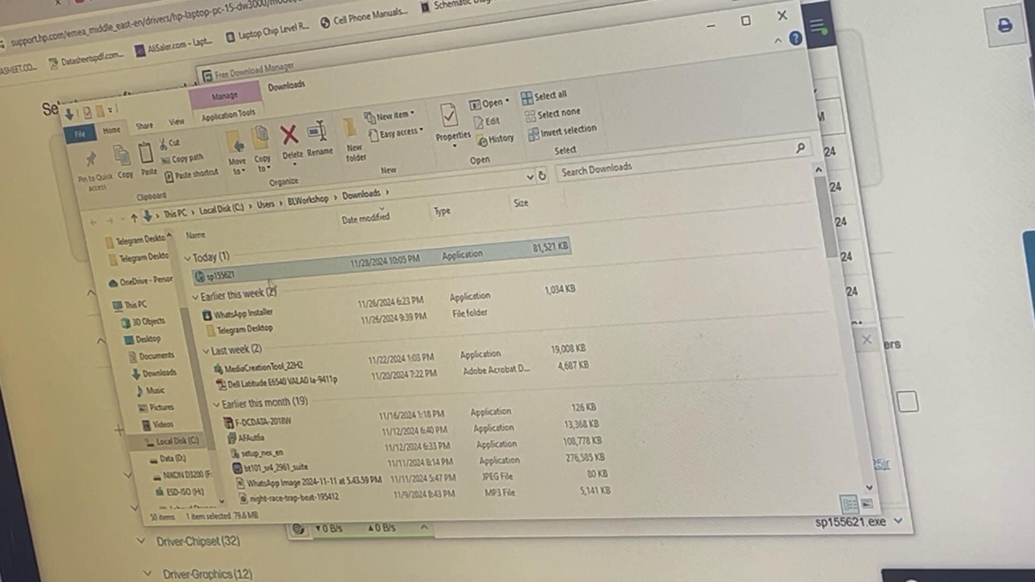
Run sp155621.exe, accept the license, and extract the files to C:\SWSetup\sp155621
{"action": "double_click", "coordinate": [222, 278]}
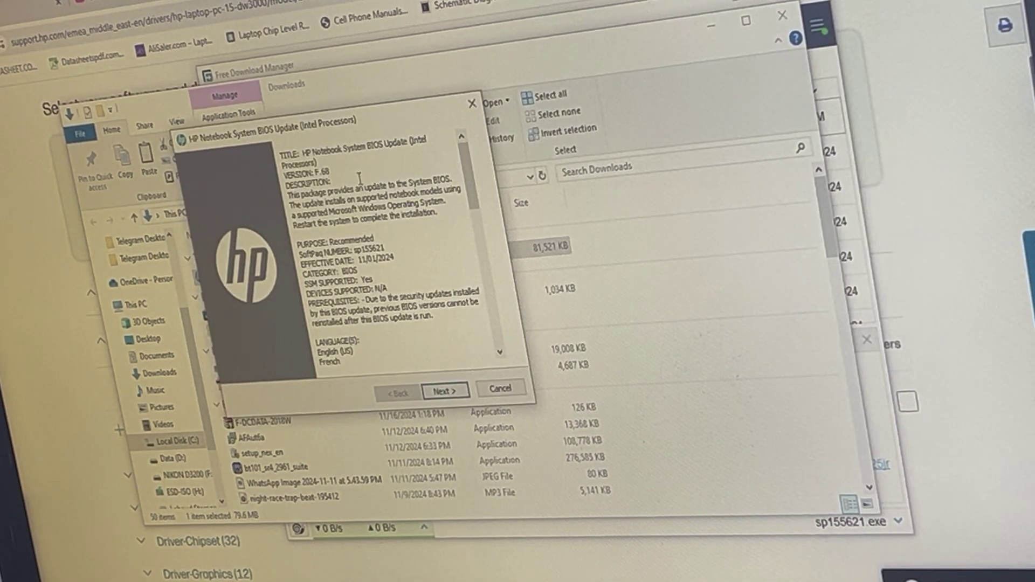
{"action": "left_click", "coordinate": [446, 393]}
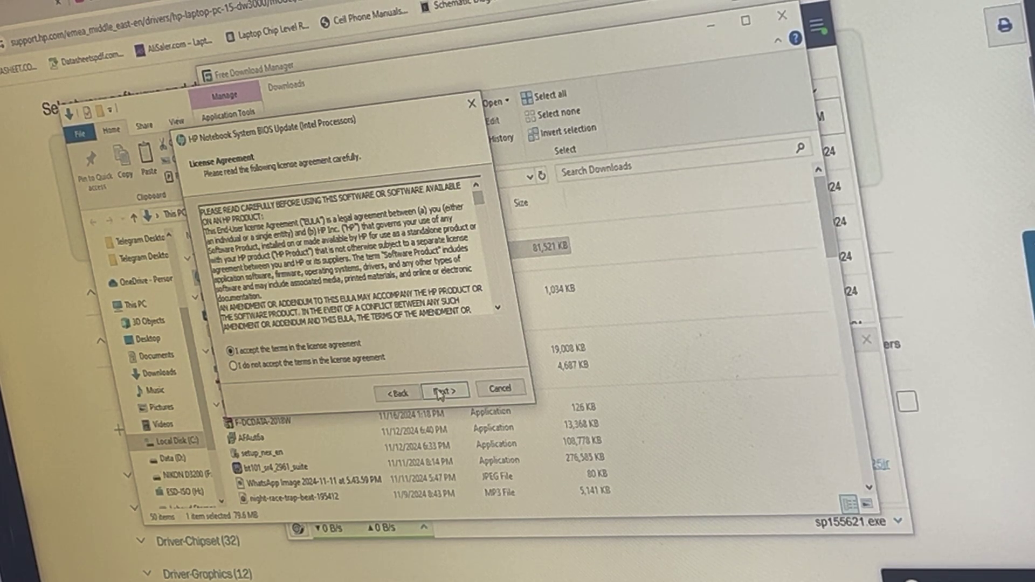
{"action": "left_click", "coordinate": [441, 393]}
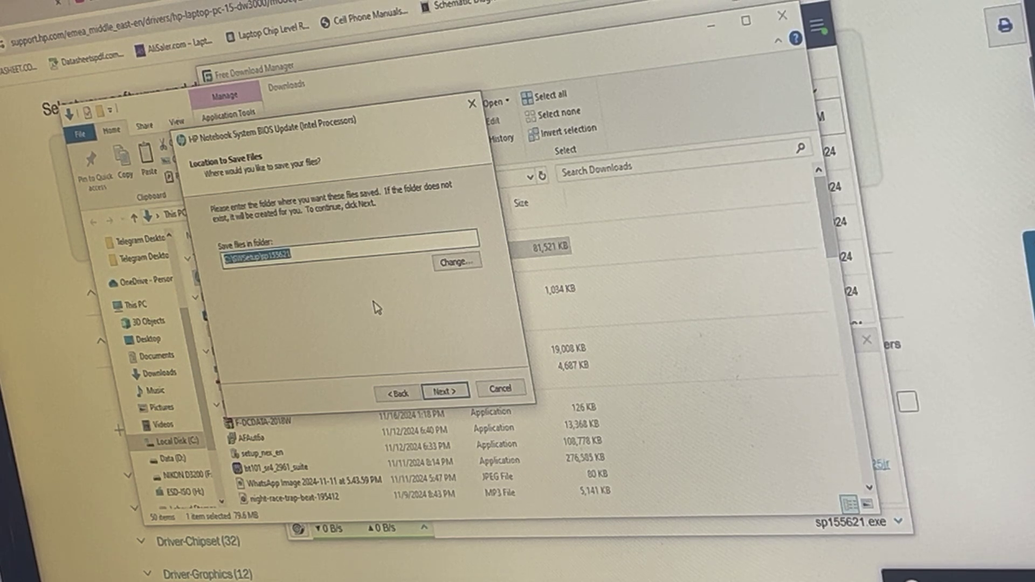
{"action": "left_click", "coordinate": [441, 392]}
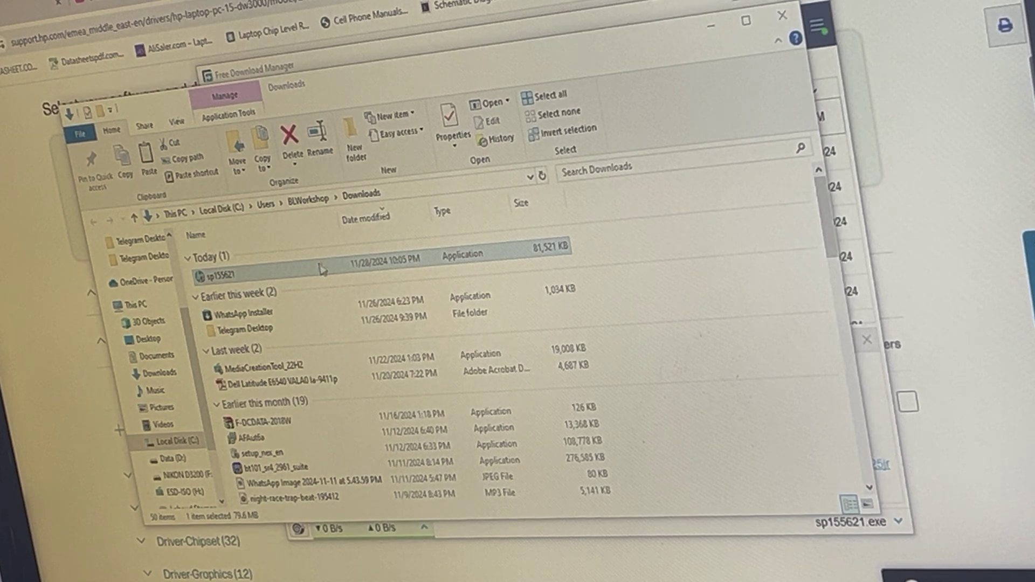
Run HP System BIOS Update Utility and create a recovery USB flash drive on ESD-ISO (H:)
{"action": "double_click", "coordinate": [322, 269]}
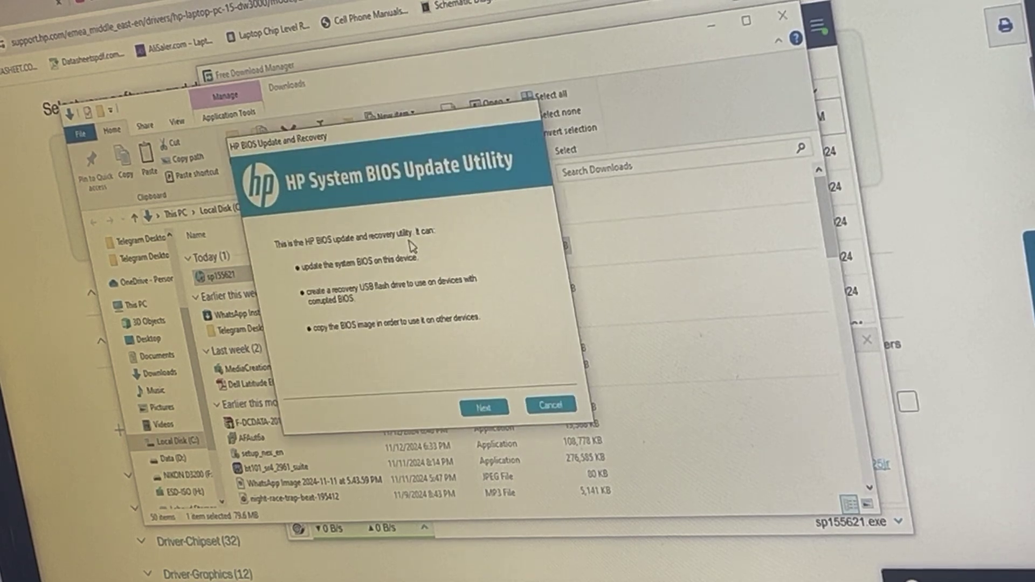
{"action": "left_click", "coordinate": [485, 409]}
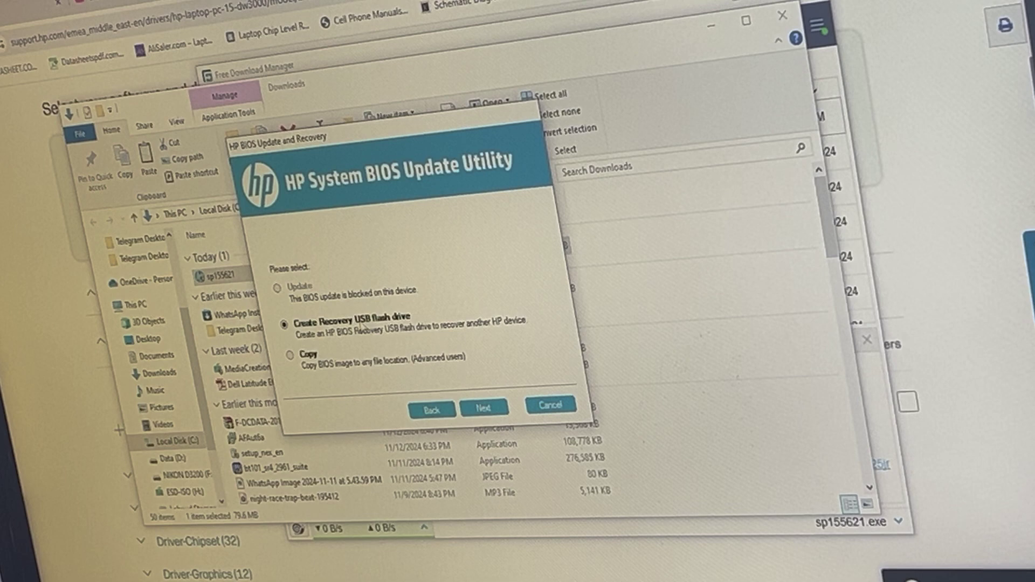
{"action": "left_click", "coordinate": [485, 410]}
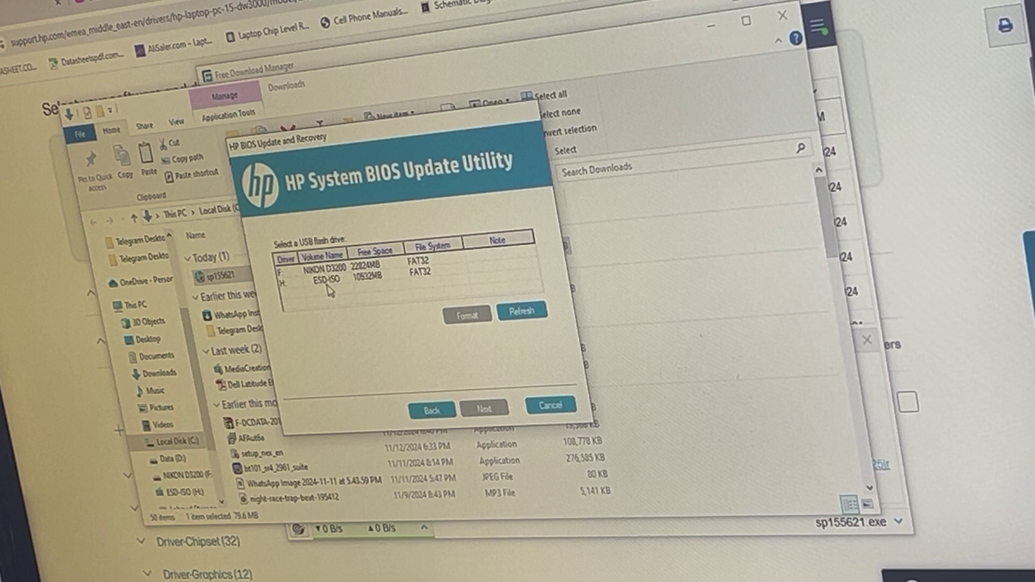
{"action": "left_click", "coordinate": [329, 279]}
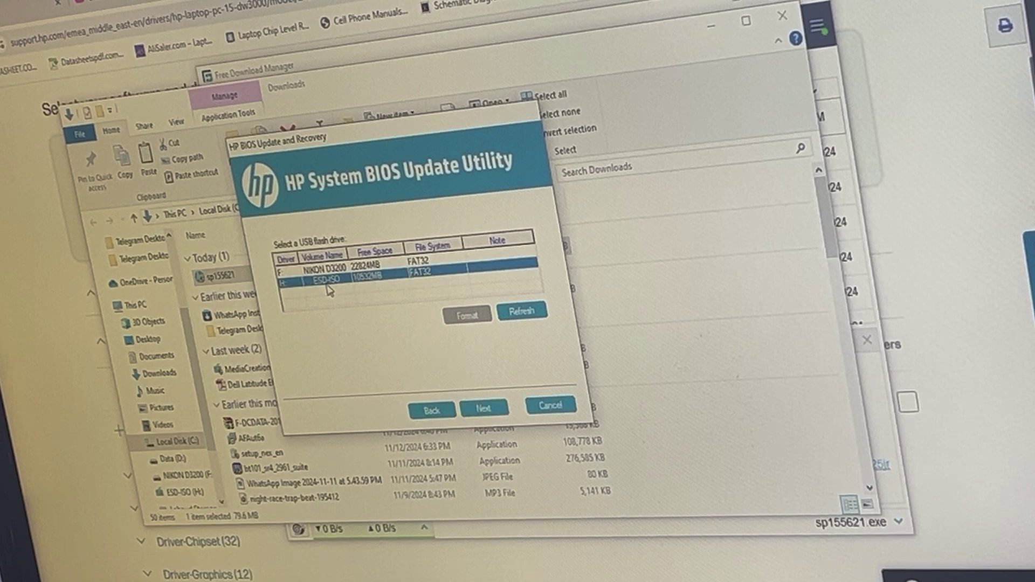
{"action": "left_click", "coordinate": [501, 408]}
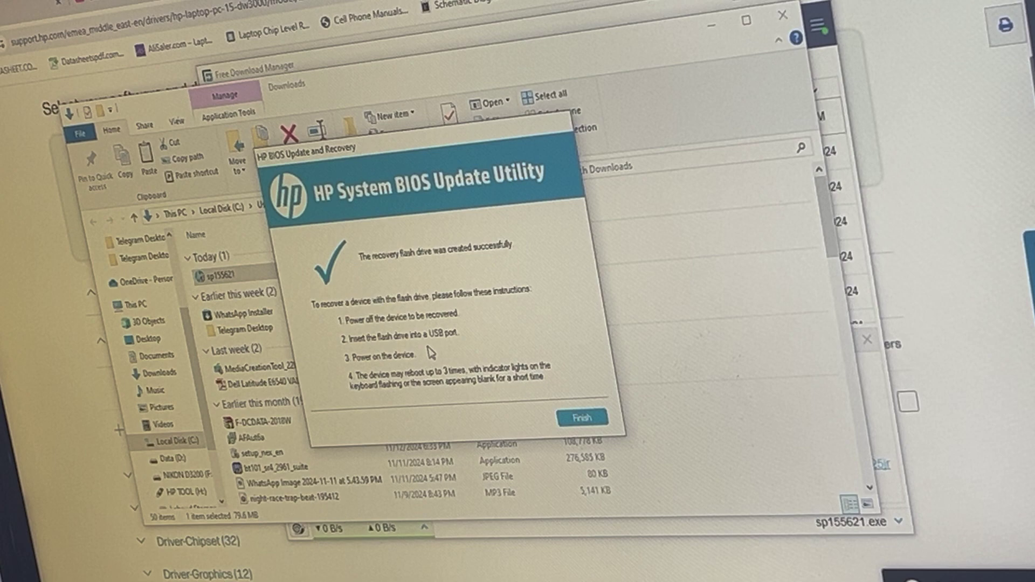
{"action": "left_click", "coordinate": [580, 418]}
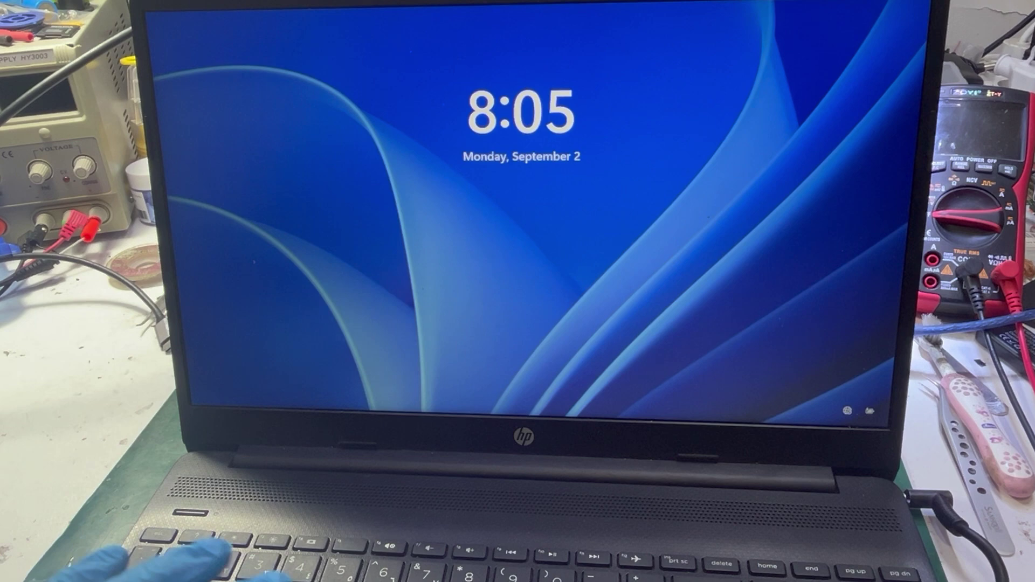
{"action": "key", "text": "Escape"}
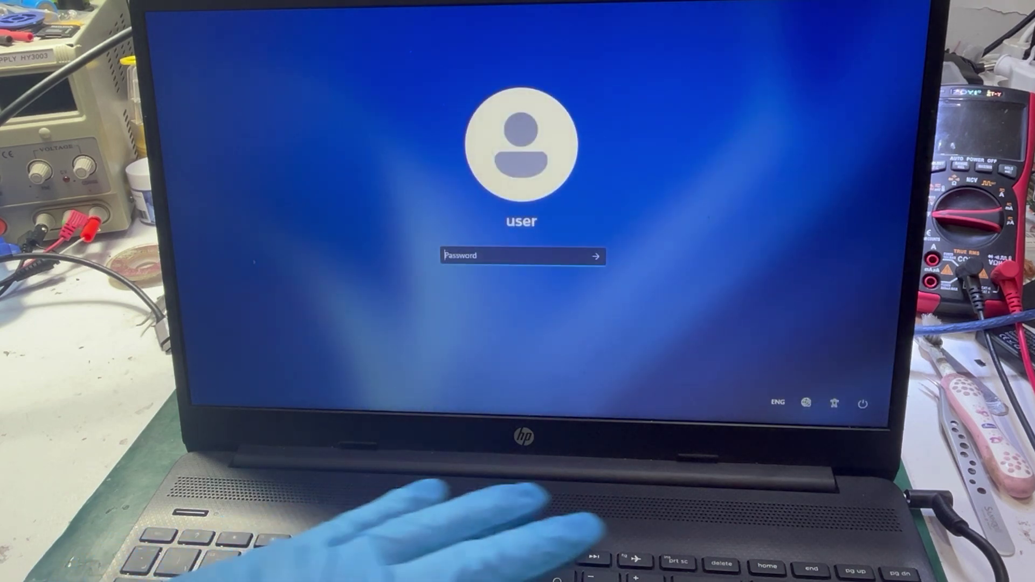
{"action": "key", "text": "Return"}
{"action": "key", "text": "Return"}
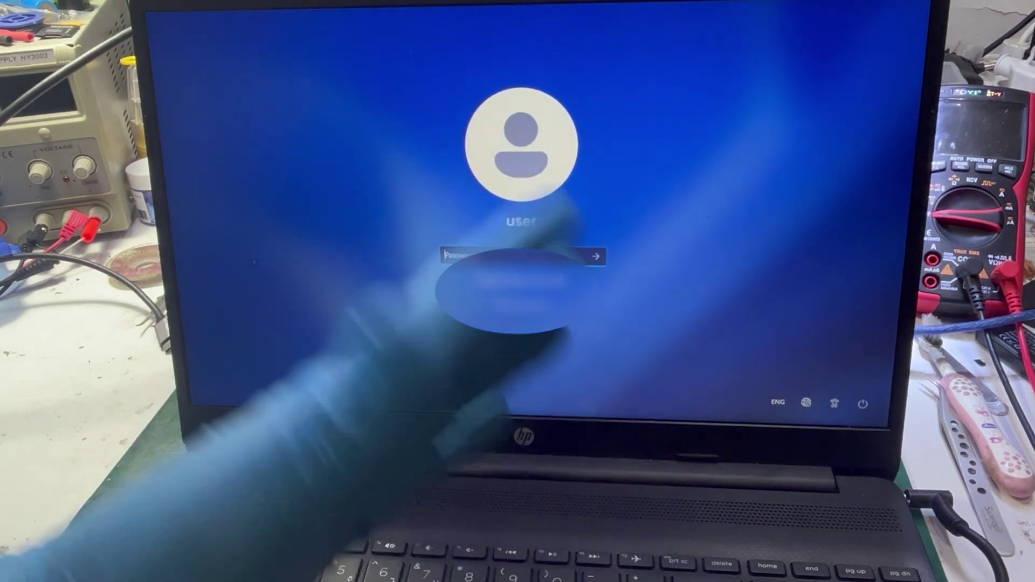